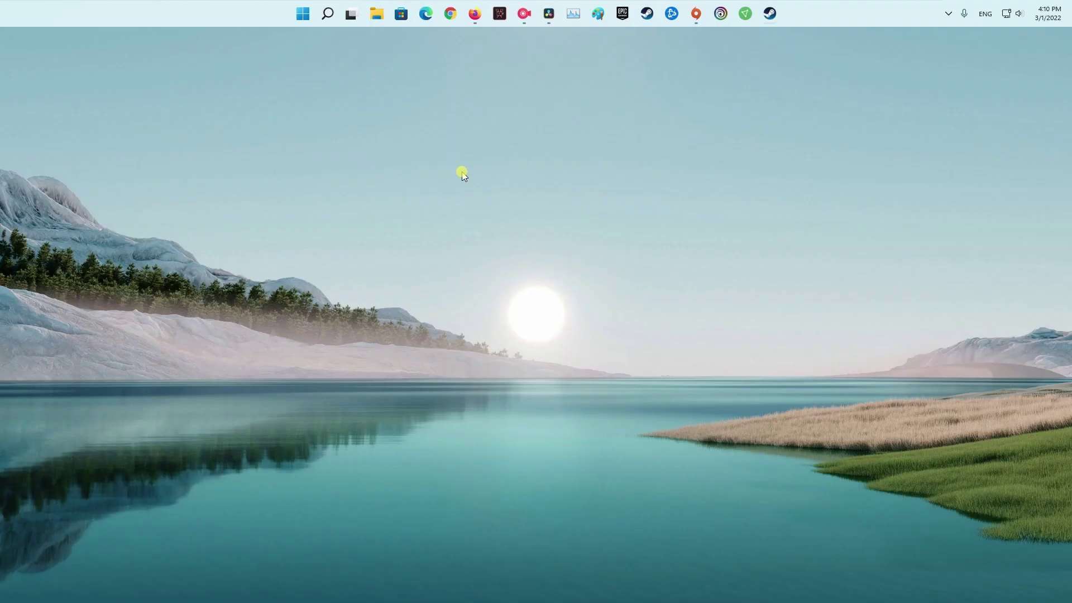
Open Task Manager from the Start quick-access menu and reposition its window
right_click(303, 17)
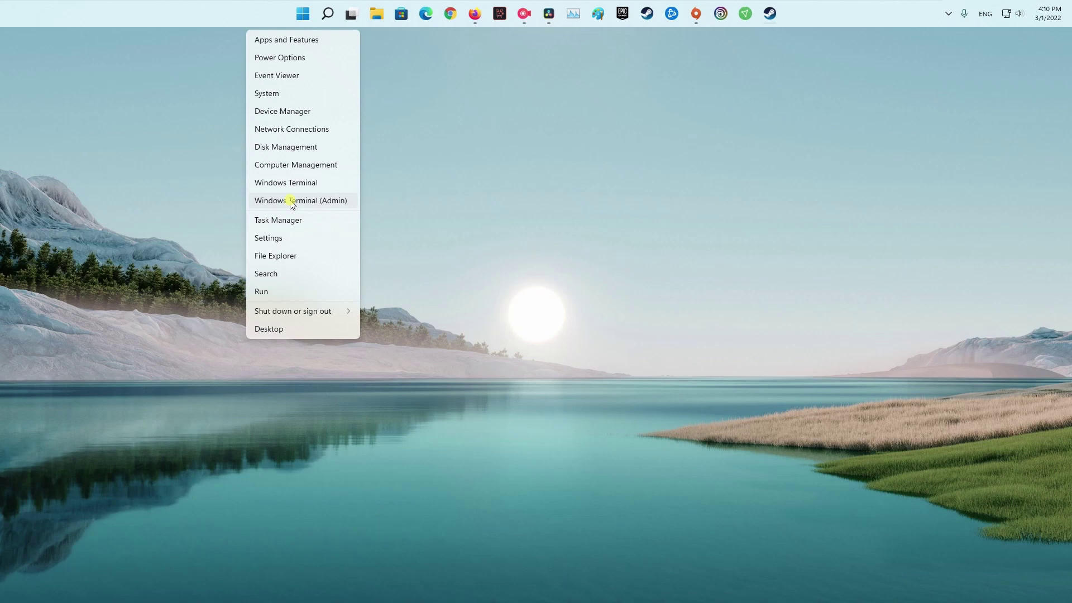
click(294, 219)
drag(695, 150, 647, 142)
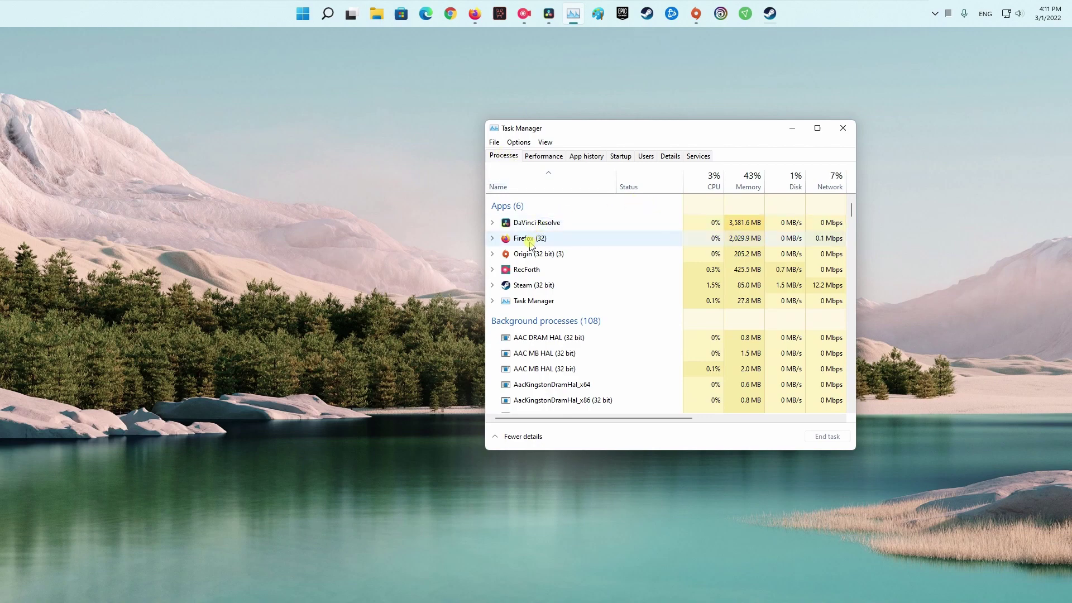
End the DaVinci Resolve, Firefox and RecForth tasks
right_click(524, 223)
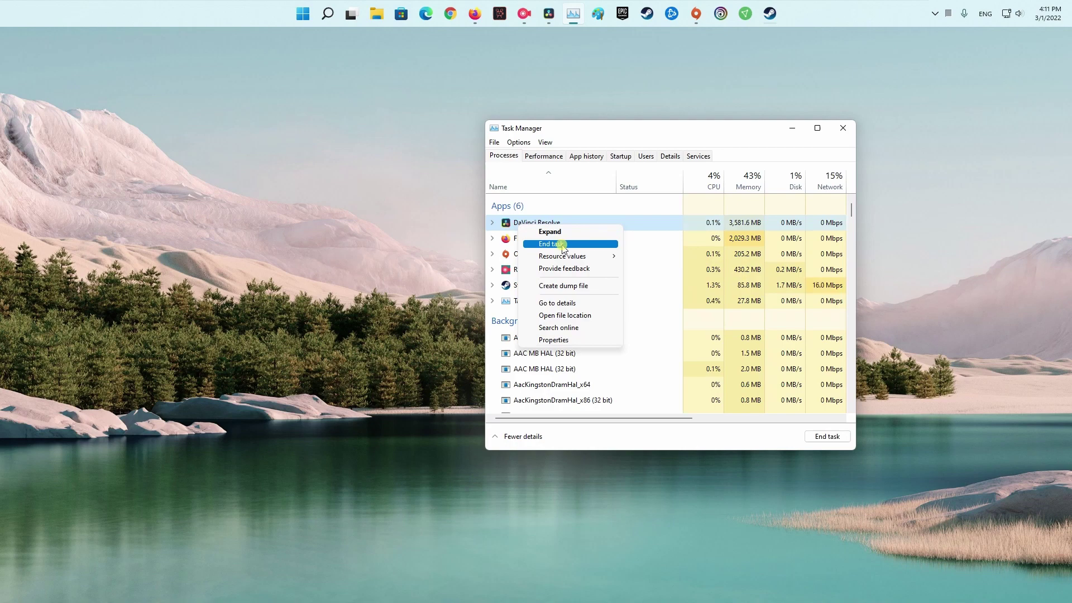
click(616, 214)
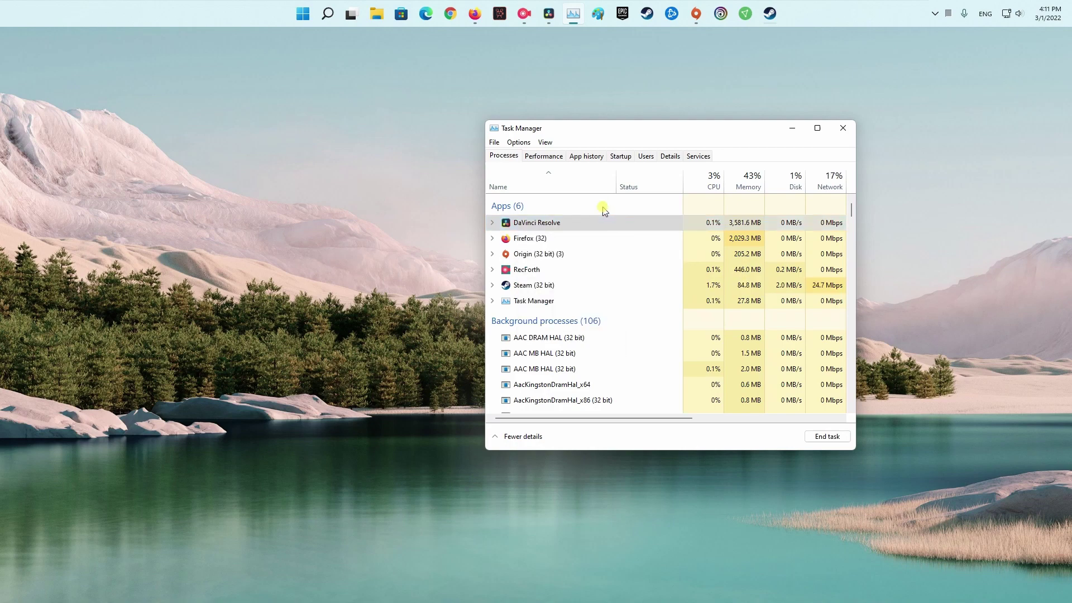
right_click(542, 240)
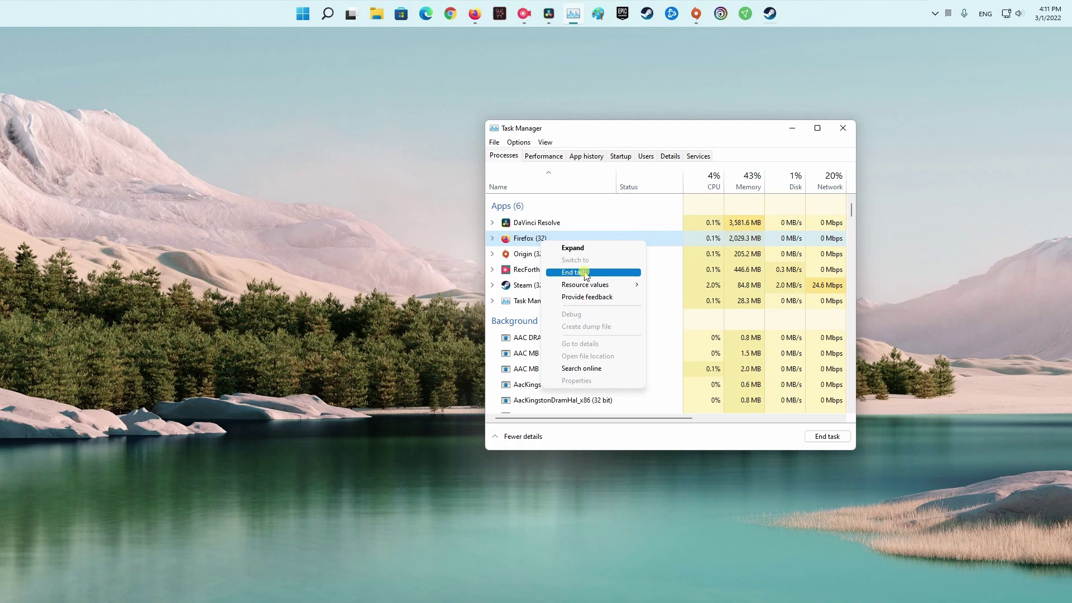
click(587, 206)
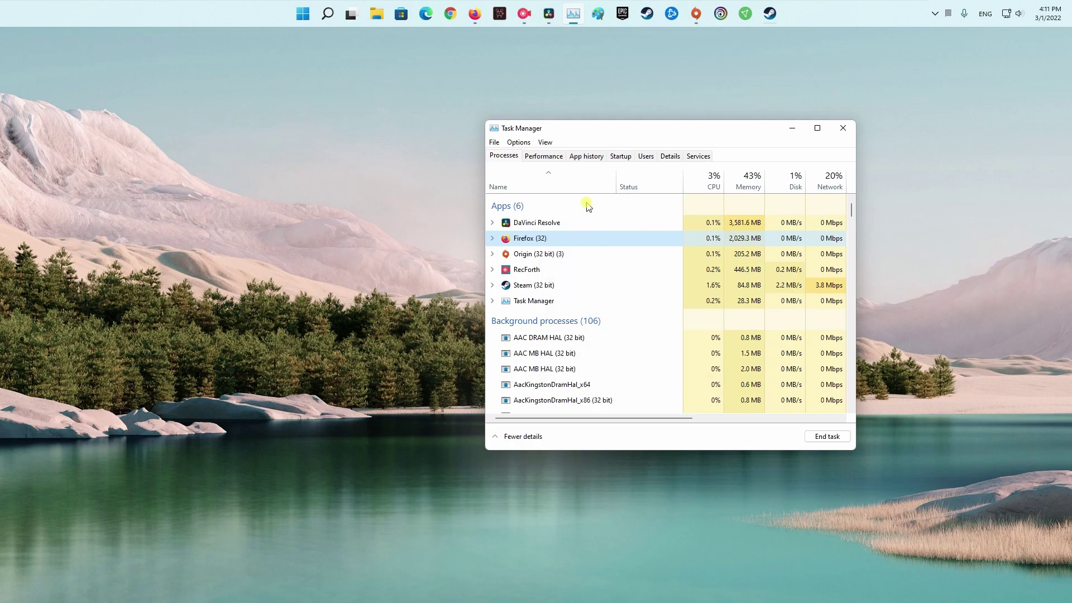
right_click(536, 270)
click(573, 303)
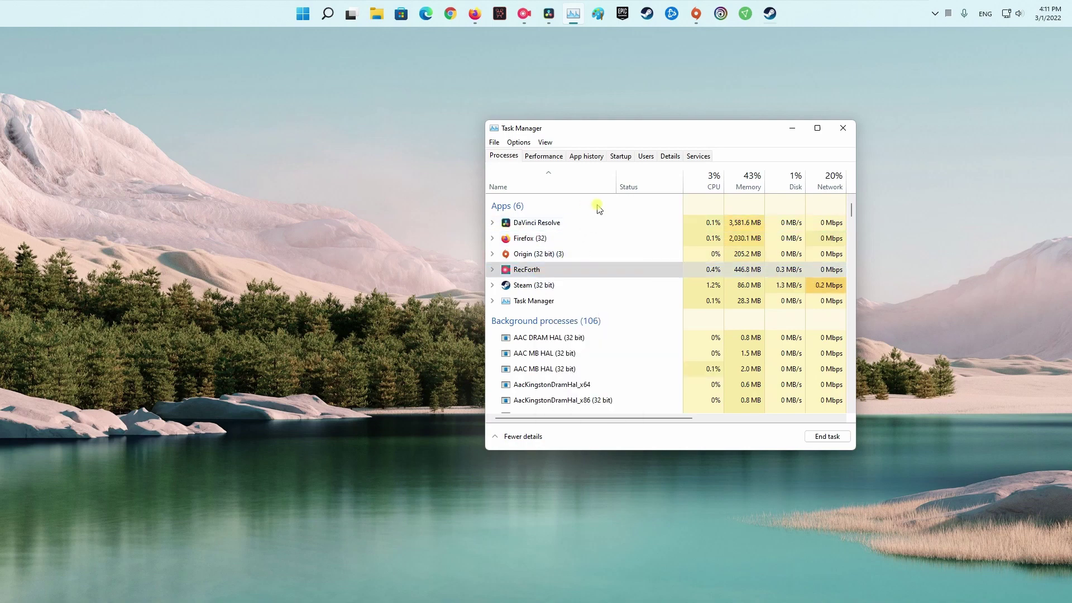
mouse_move(327, 13)
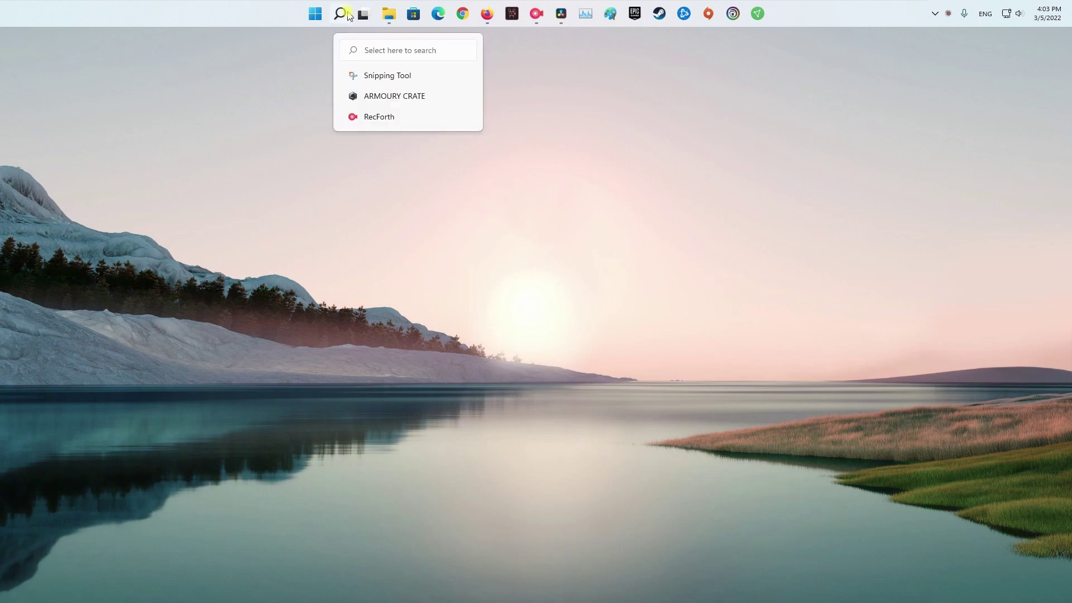
Open the %temp% folder from Start search
click(315, 15)
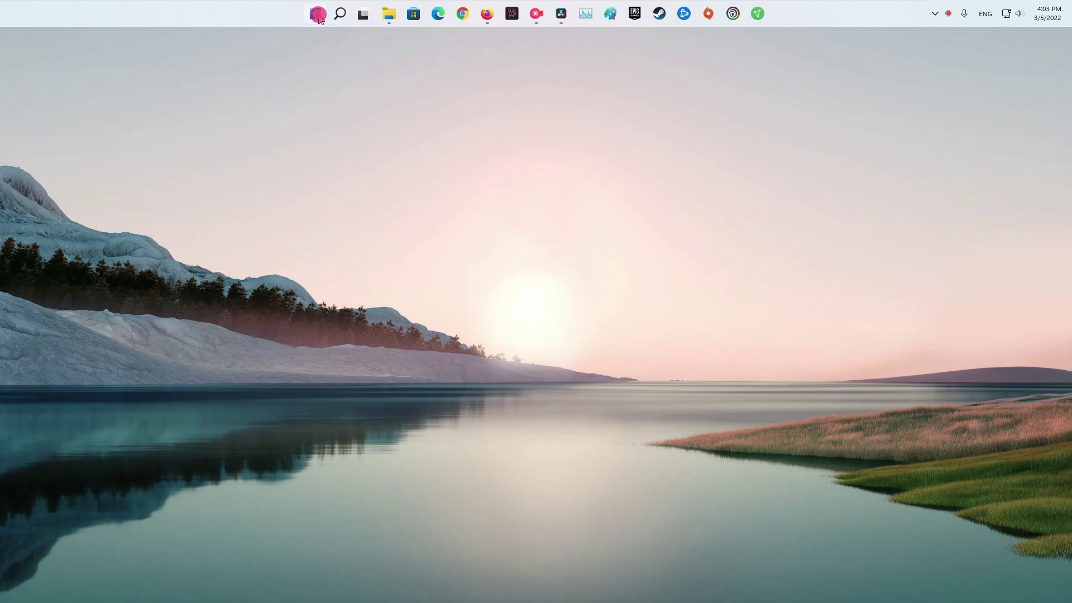
click(148, 64)
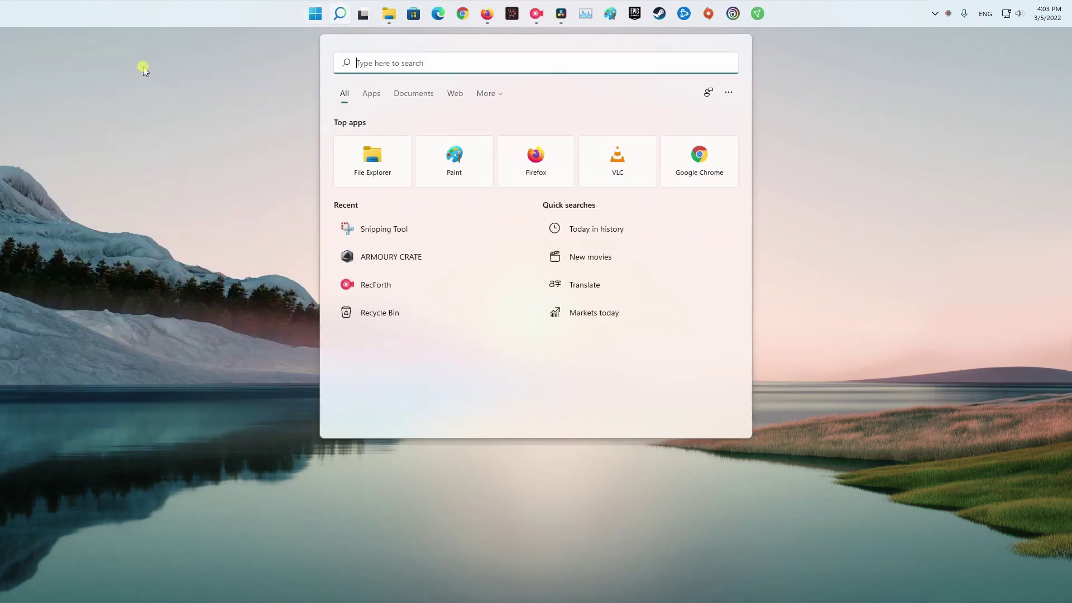
text(%temp%)
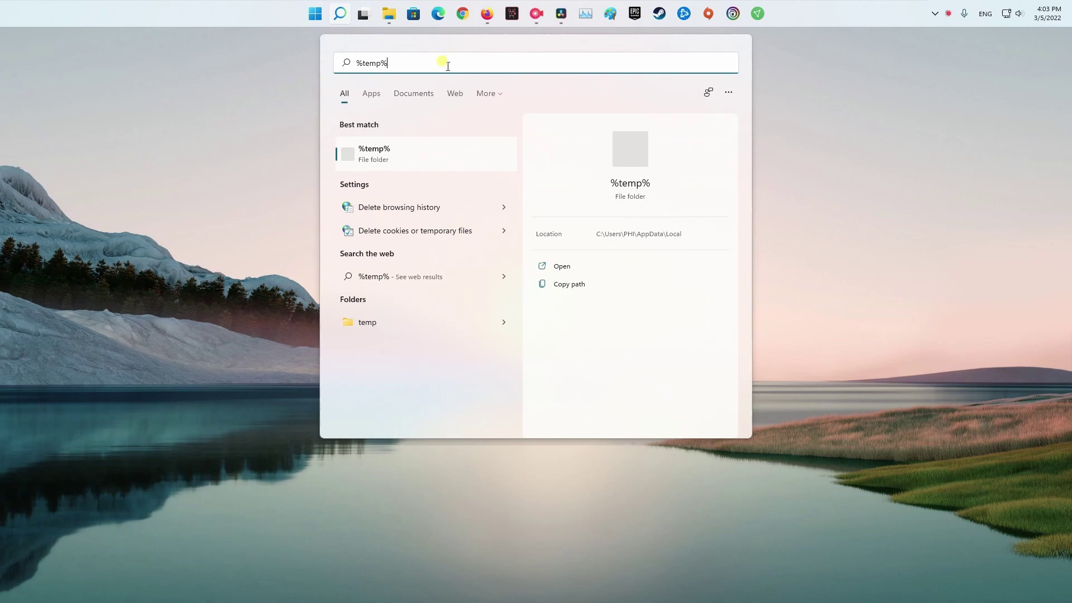
key(Return)
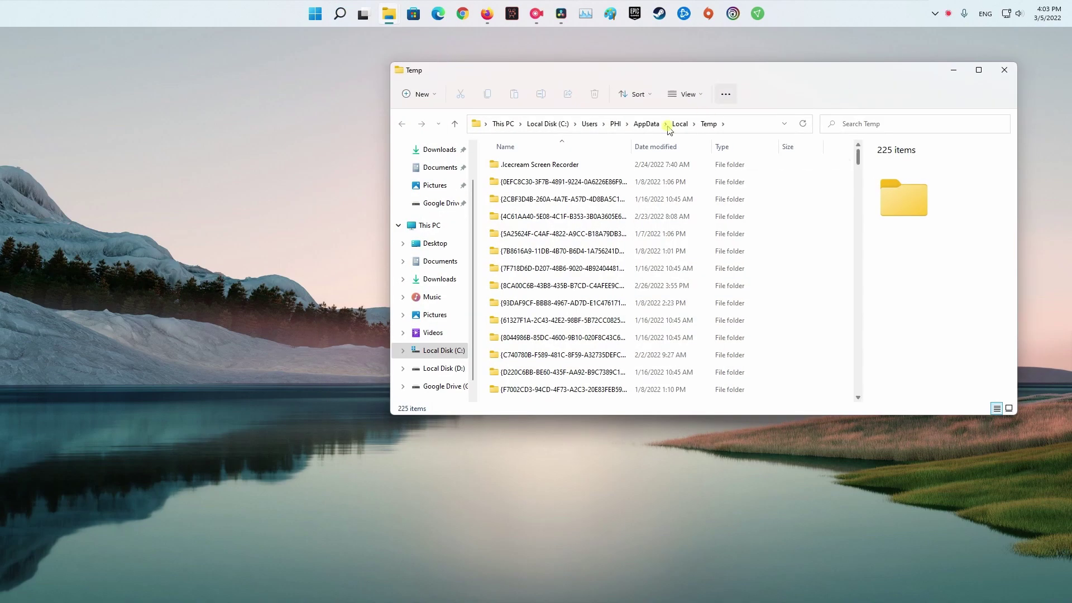
Select all 225 items in Temp and delete them
click(588, 165)
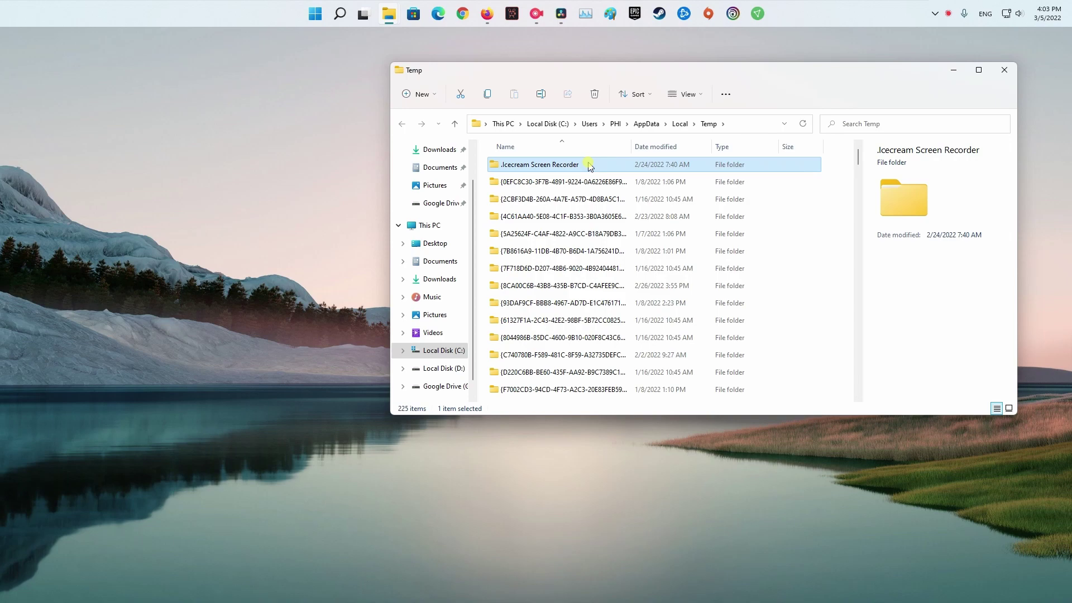
key(ctrl+a)
right_click(588, 165)
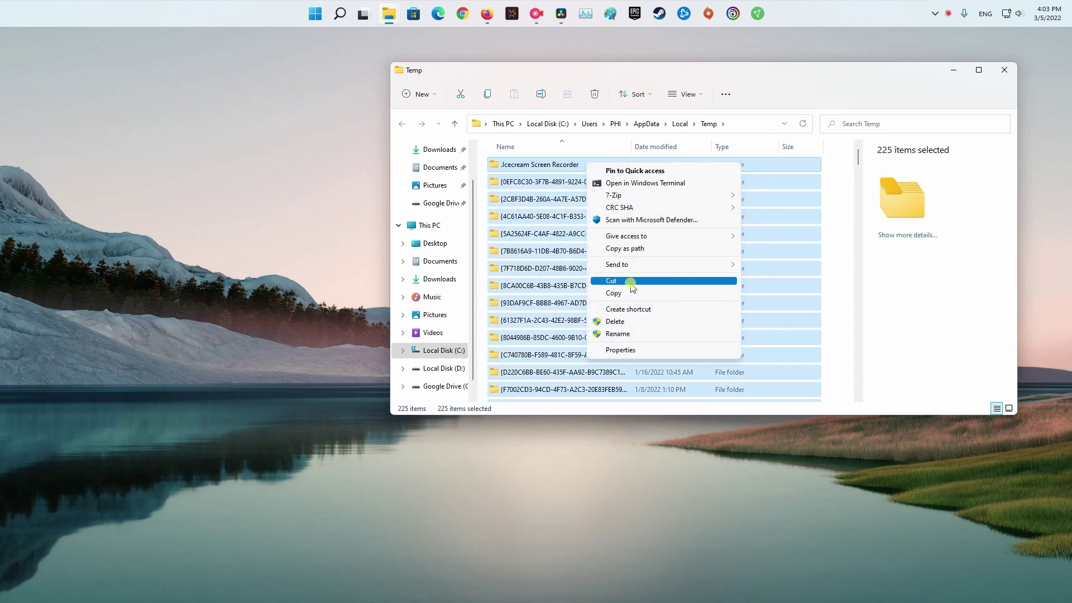
click(624, 321)
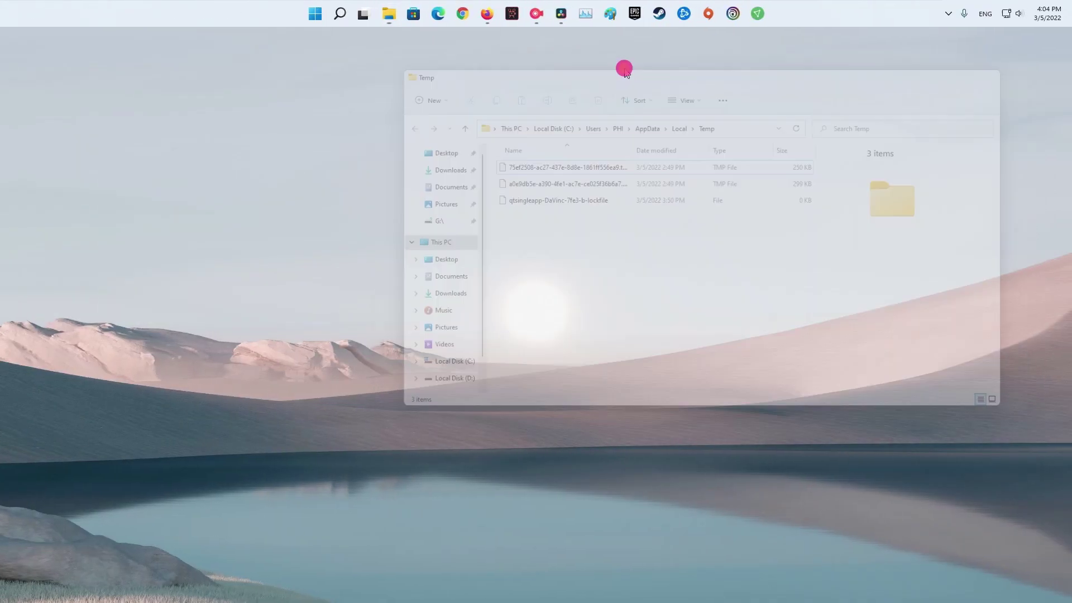
Open the Recycle Bin and permanently delete its 223 items, approving administrator permission for all
click(341, 14)
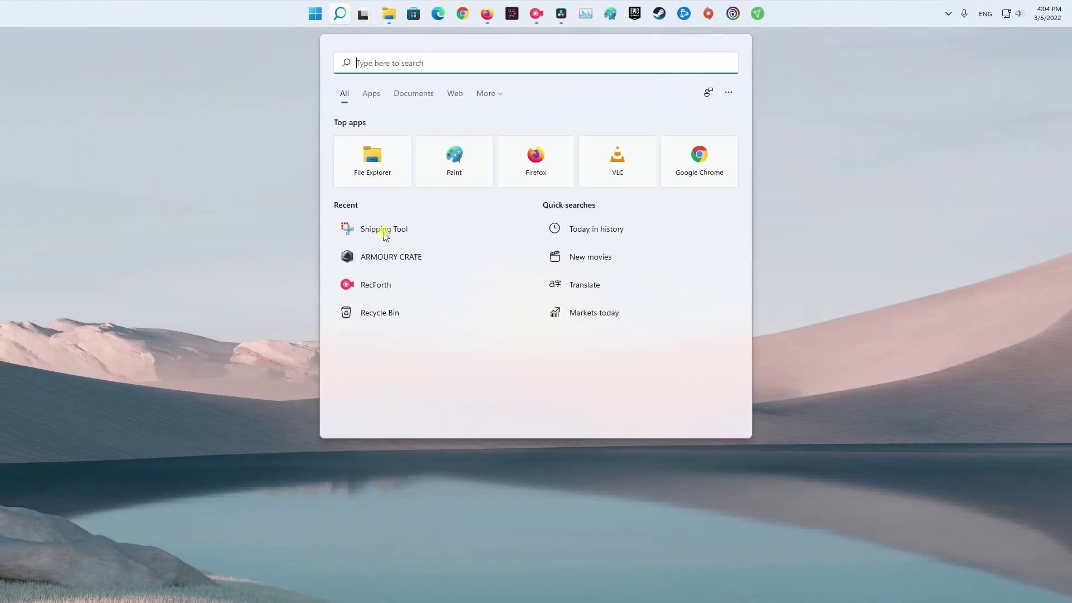
click(388, 312)
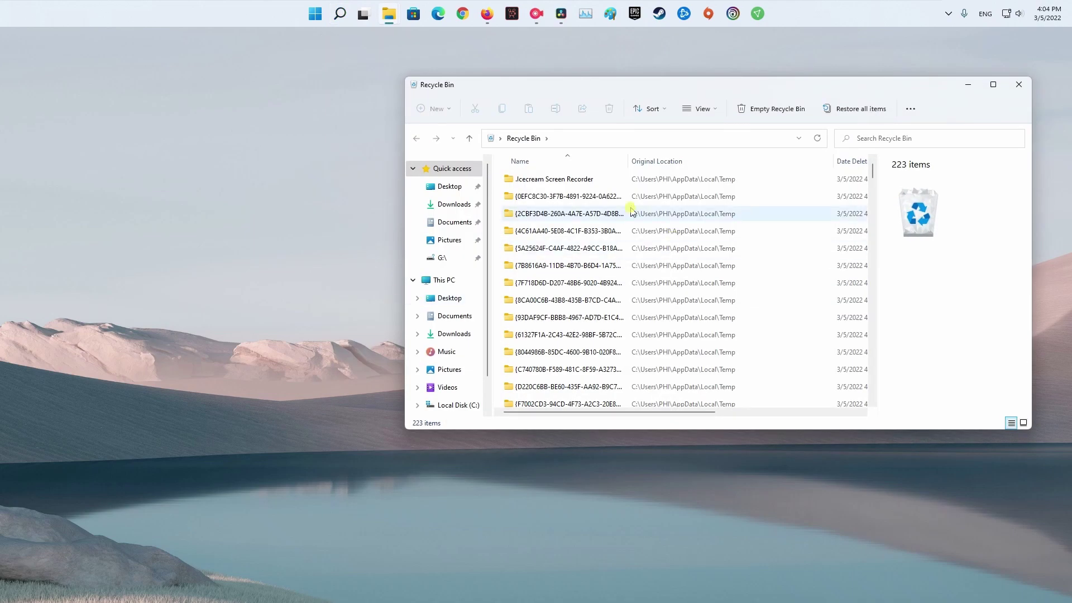
click(788, 109)
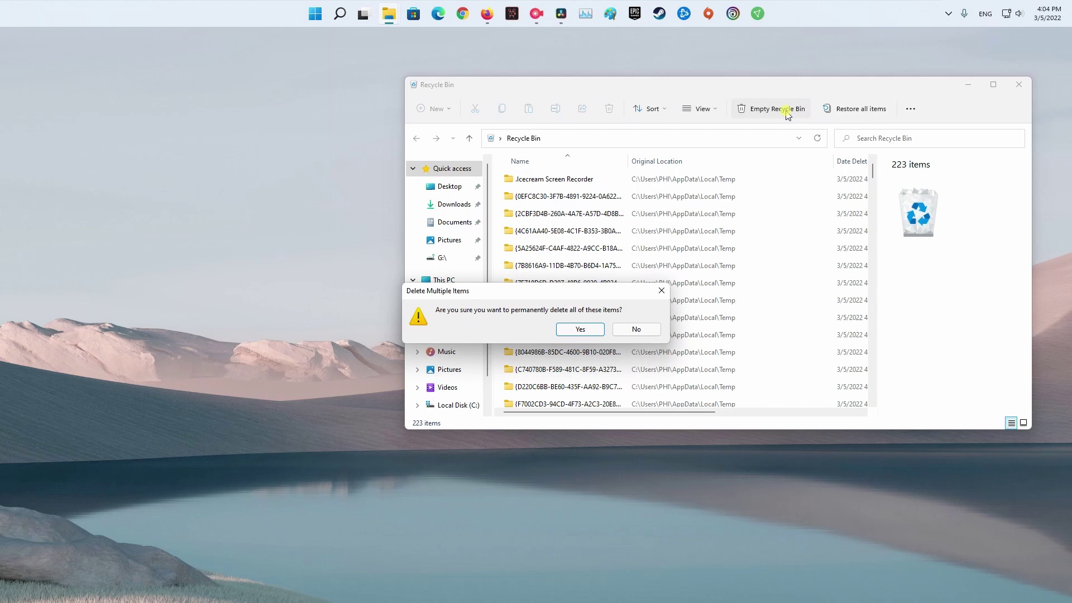
click(579, 329)
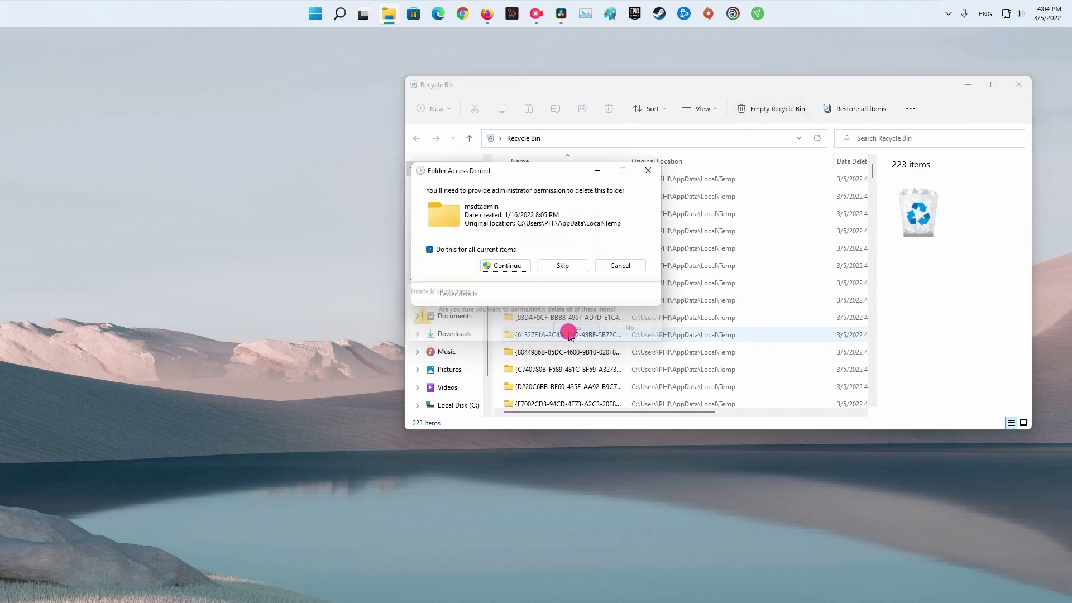
click(506, 266)
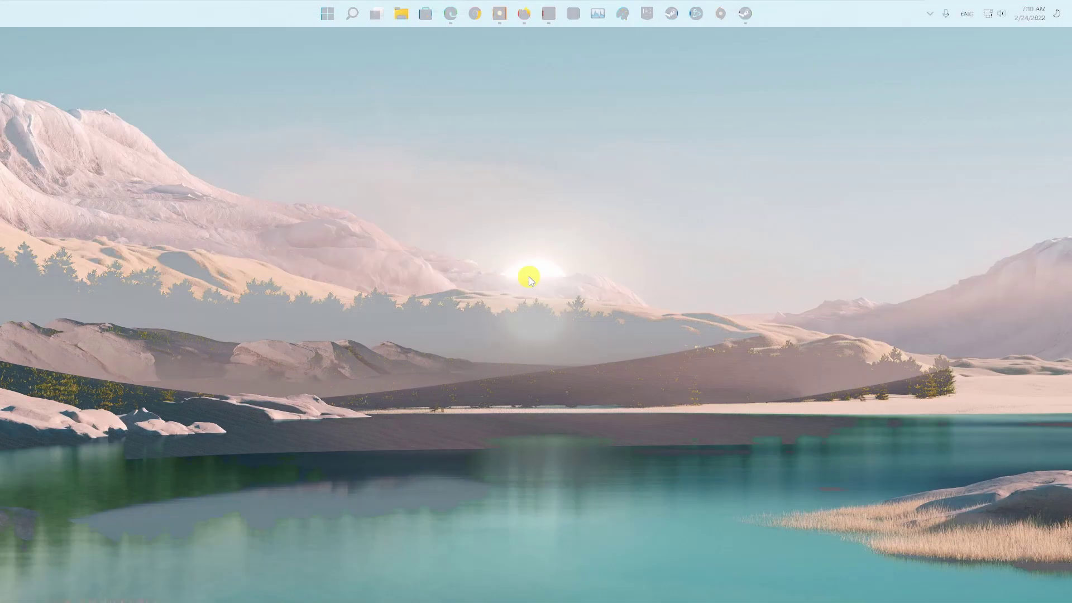
Open Device Manager from the quick-access menu and centre its window
right_click(328, 16)
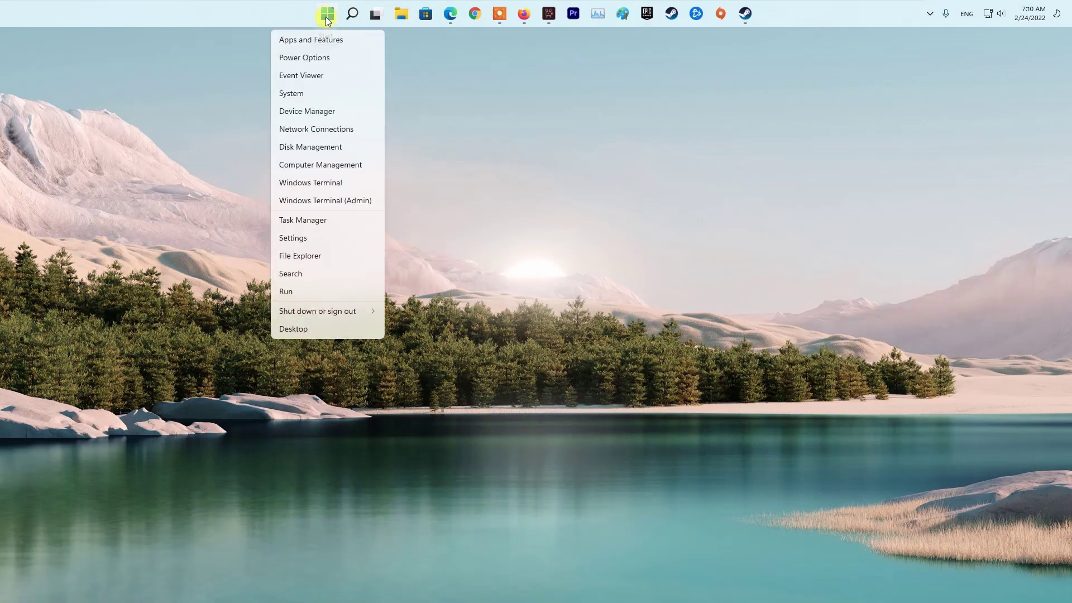
click(322, 112)
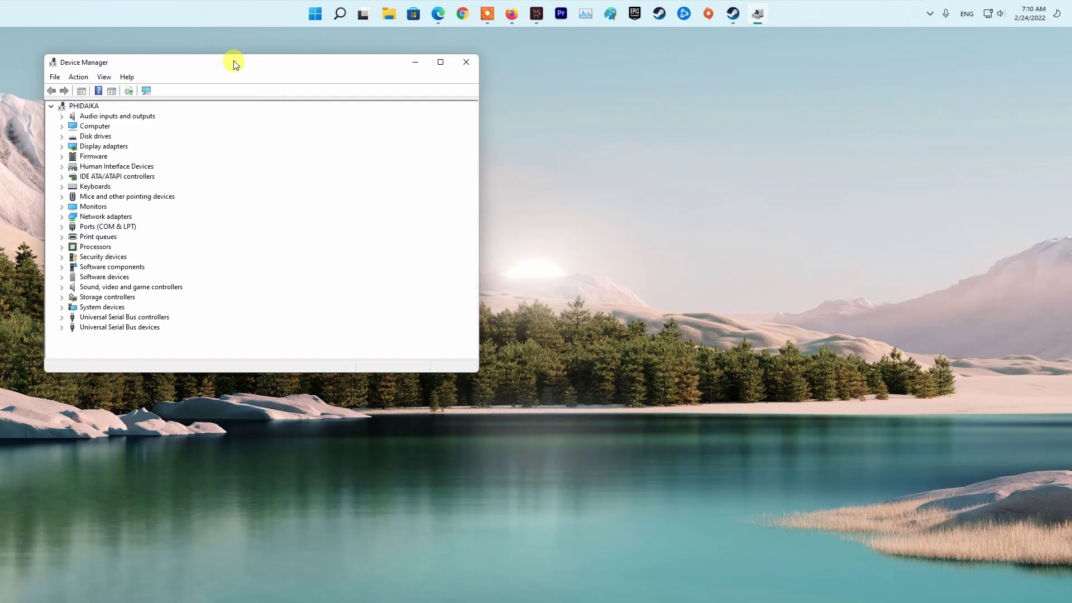
mouse_move(235, 55)
mouse_down()
mouse_move(683, 136)
mouse_move(637, 125)
mouse_up()
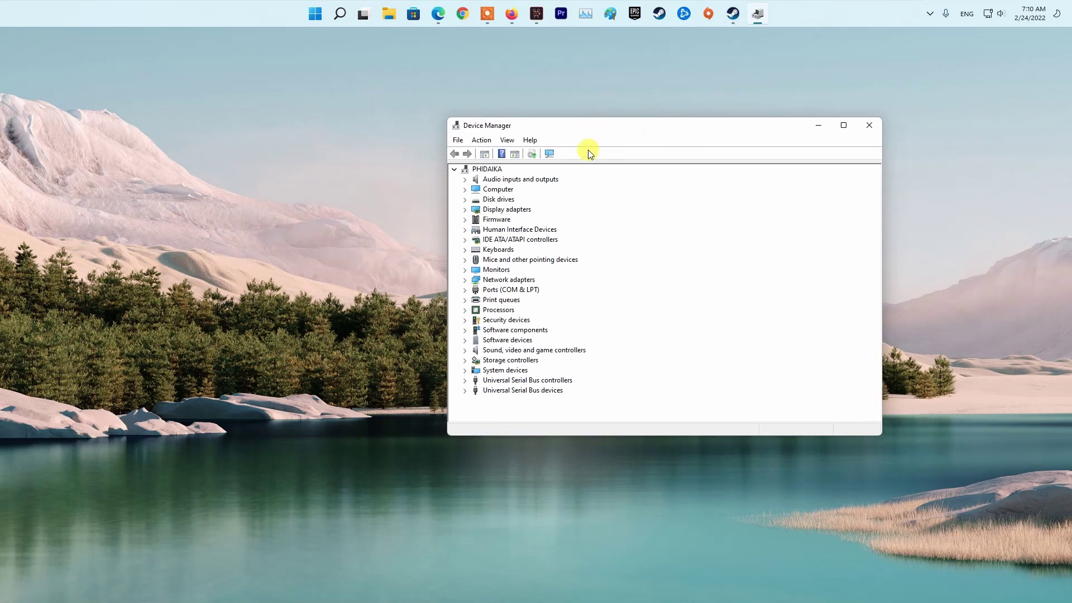
Auto-search for an Intel UHD Graphics 770 driver update, then close the dialog and Device Manager
click(465, 210)
right_click(543, 223)
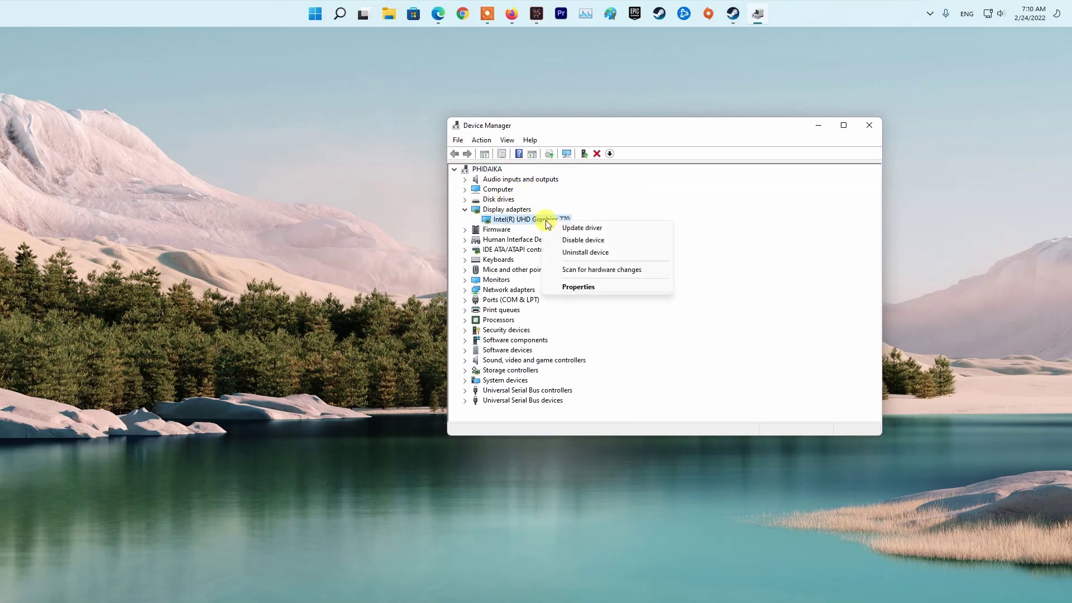
click(577, 224)
click(618, 264)
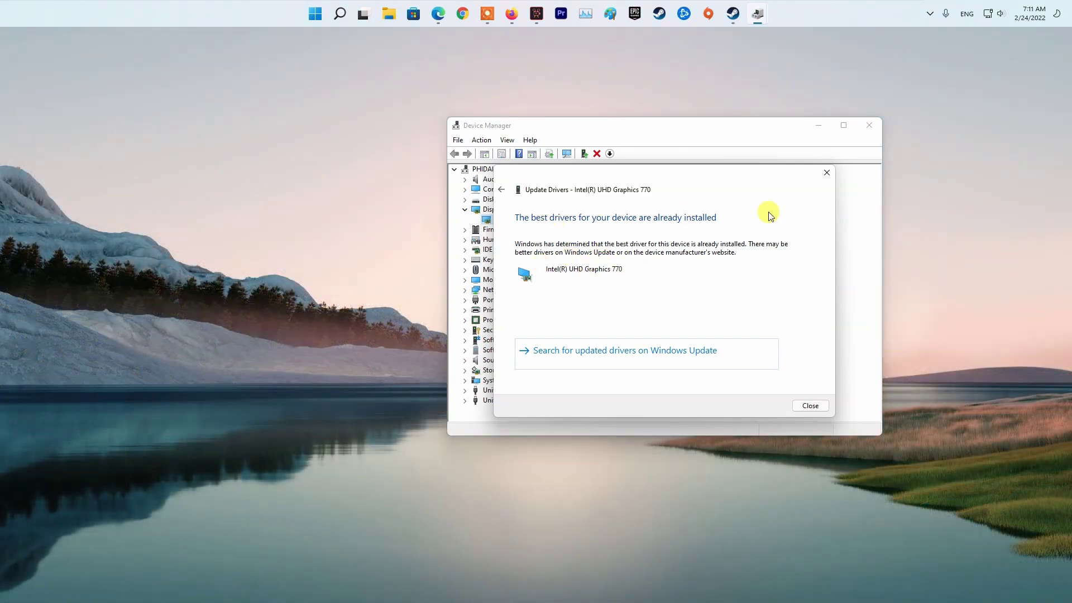
click(811, 405)
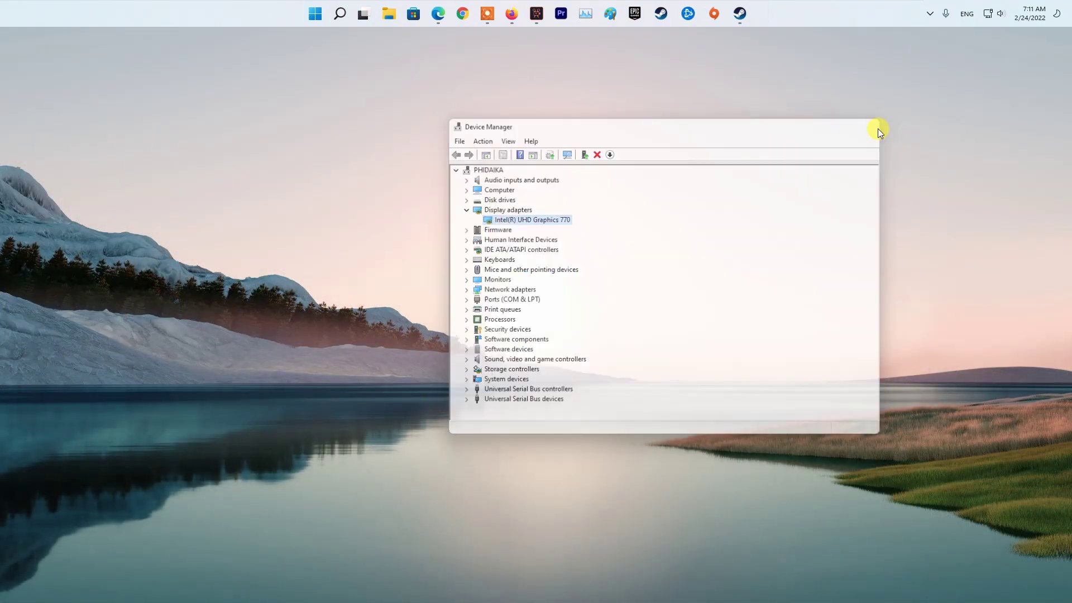
click(869, 125)
Select the Radeon RX 6900 XT under RX 6000 and RX 6900 Series on AMD's driver page
click(451, 14)
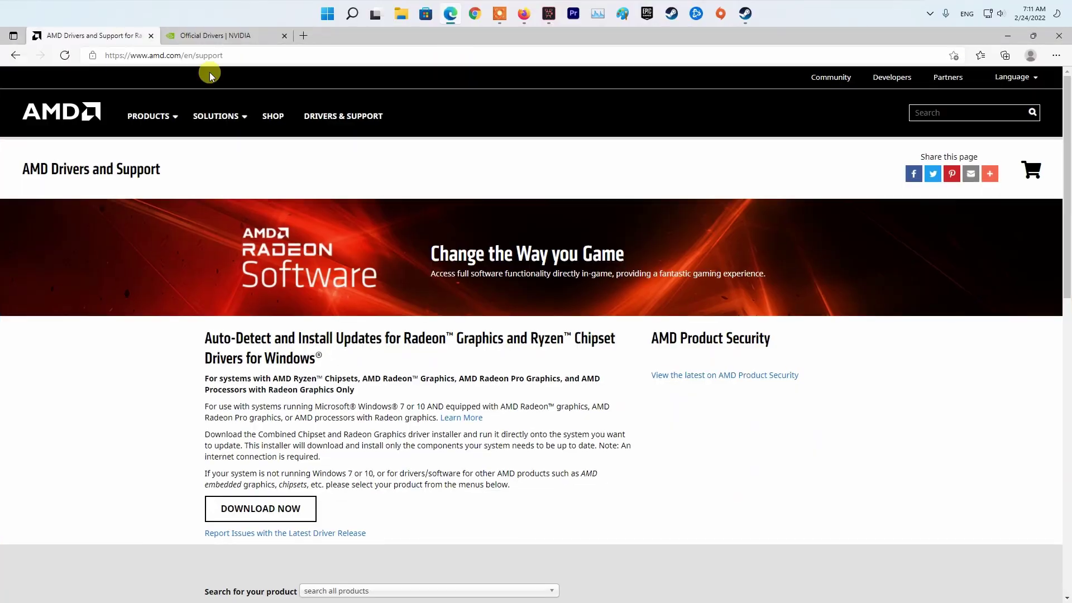
scroll(419, 352, down, 5)
scroll(460, 412, down, 2)
scroll(460, 412, up, 3)
click(407, 397)
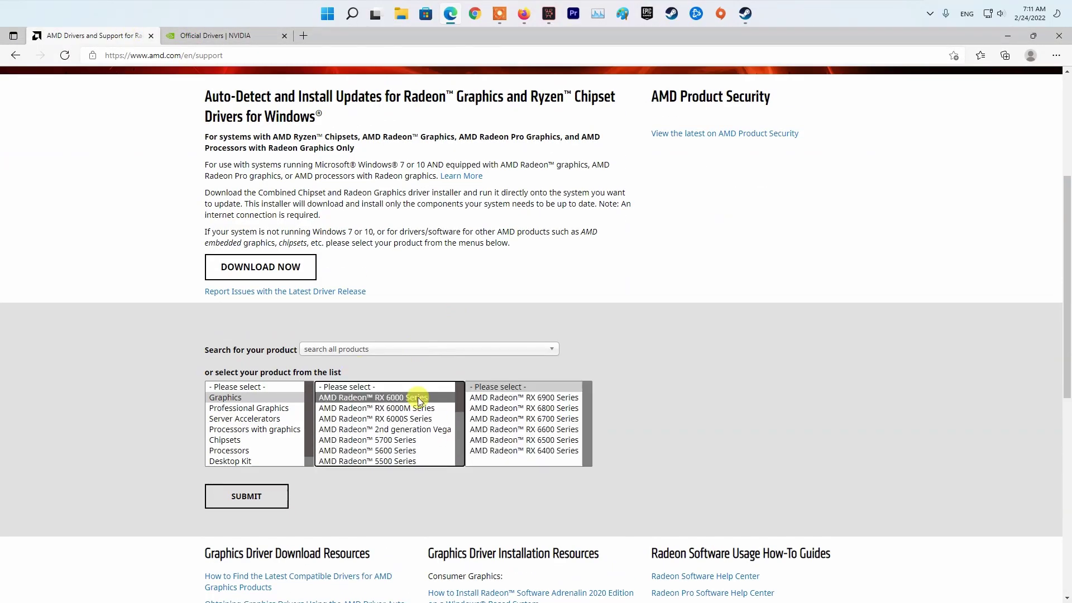
click(524, 398)
click(644, 397)
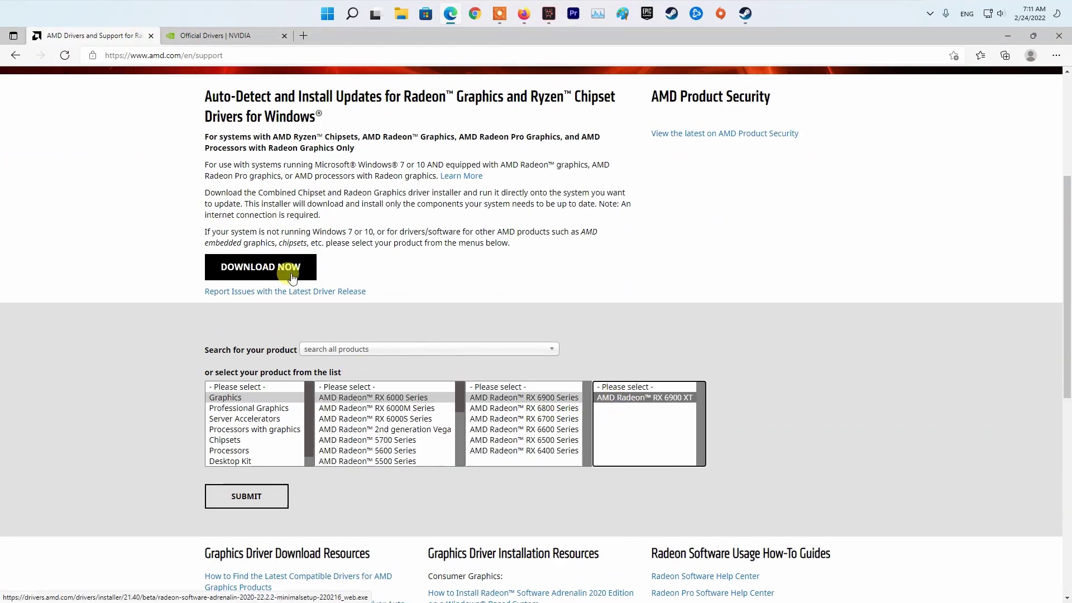
Search NVIDIA's site for the GeForce RTX 3070 Ti Laptop Game Ready driver for Windows 11
click(216, 36)
click(656, 215)
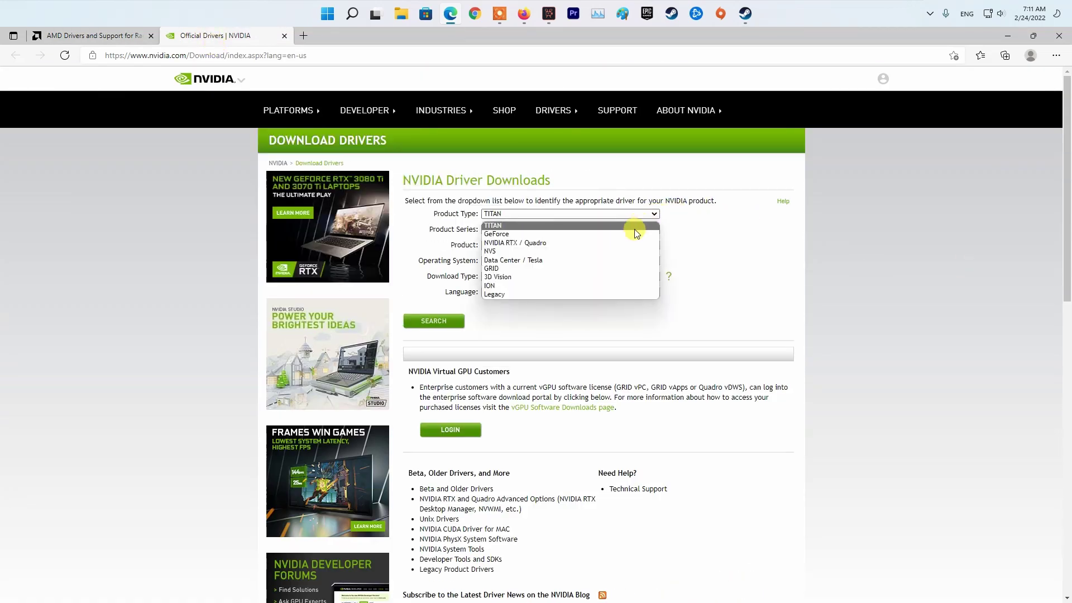
click(519, 222)
click(653, 230)
click(553, 244)
click(626, 246)
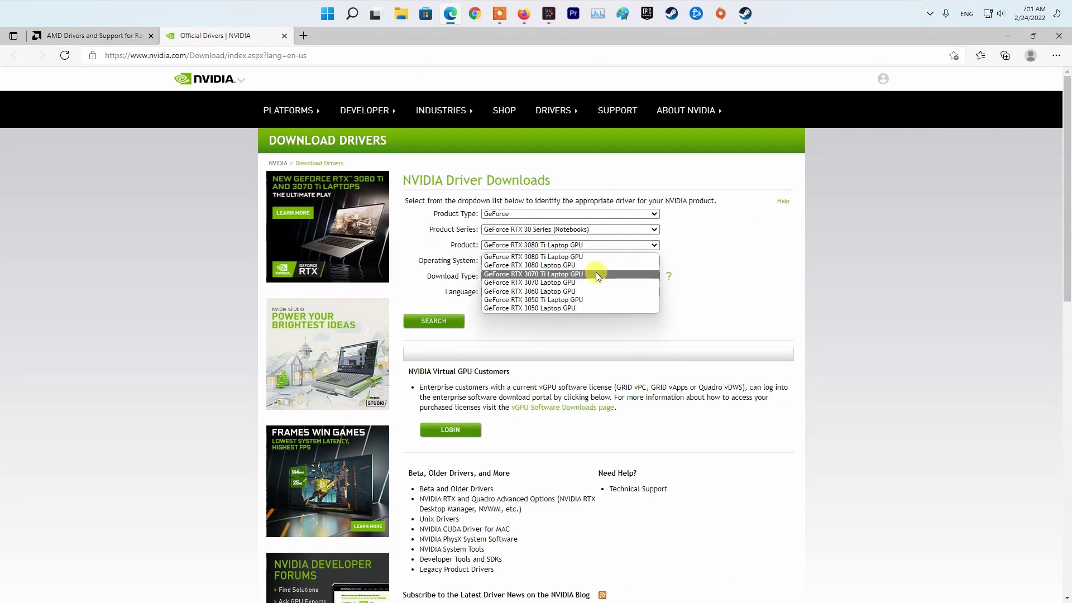
click(533, 274)
click(653, 260)
click(510, 272)
click(531, 278)
click(787, 277)
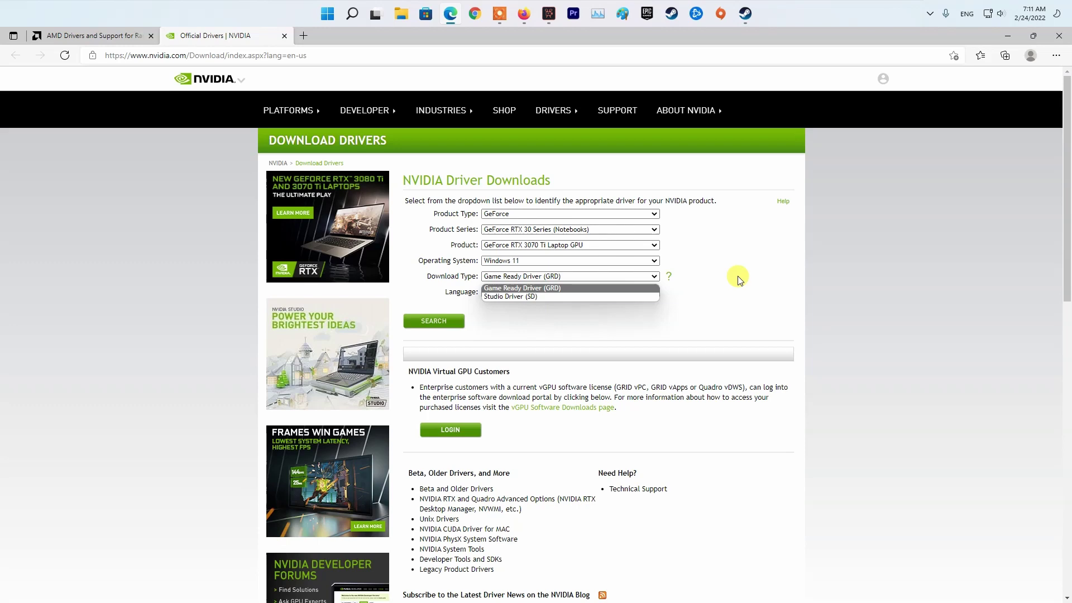
click(433, 321)
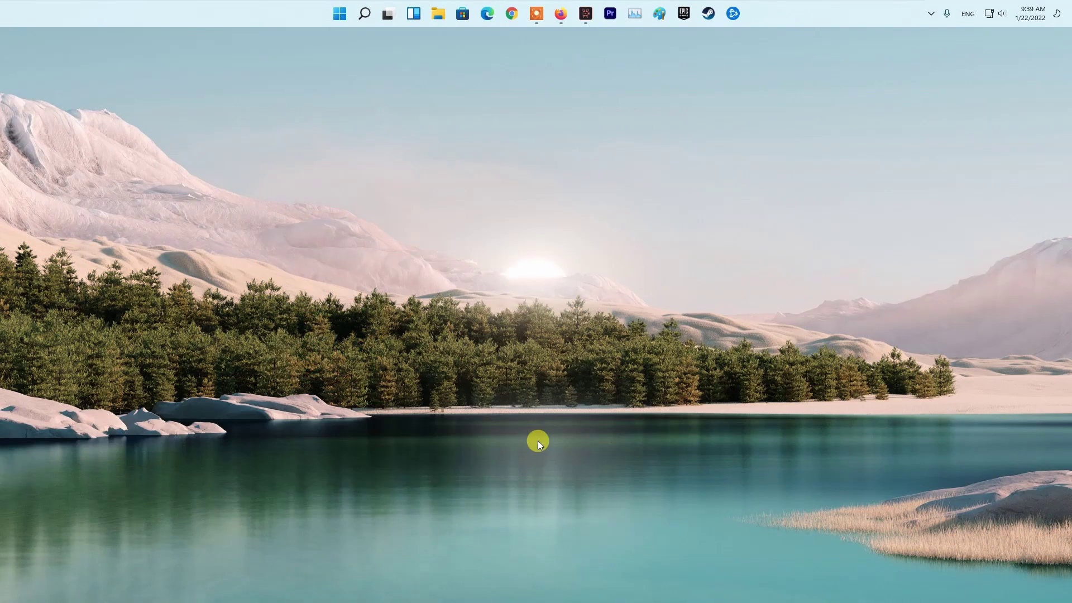
Reach Windows Update via Taskbar settings, check for updates, and download KB5010795
right_click(334, 18)
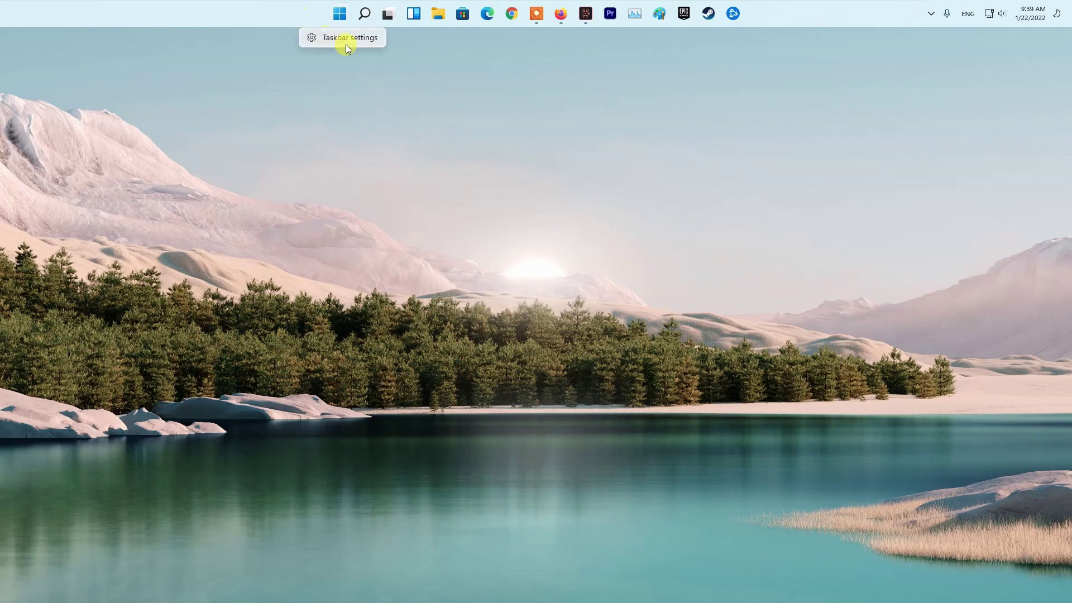
click(346, 37)
click(323, 395)
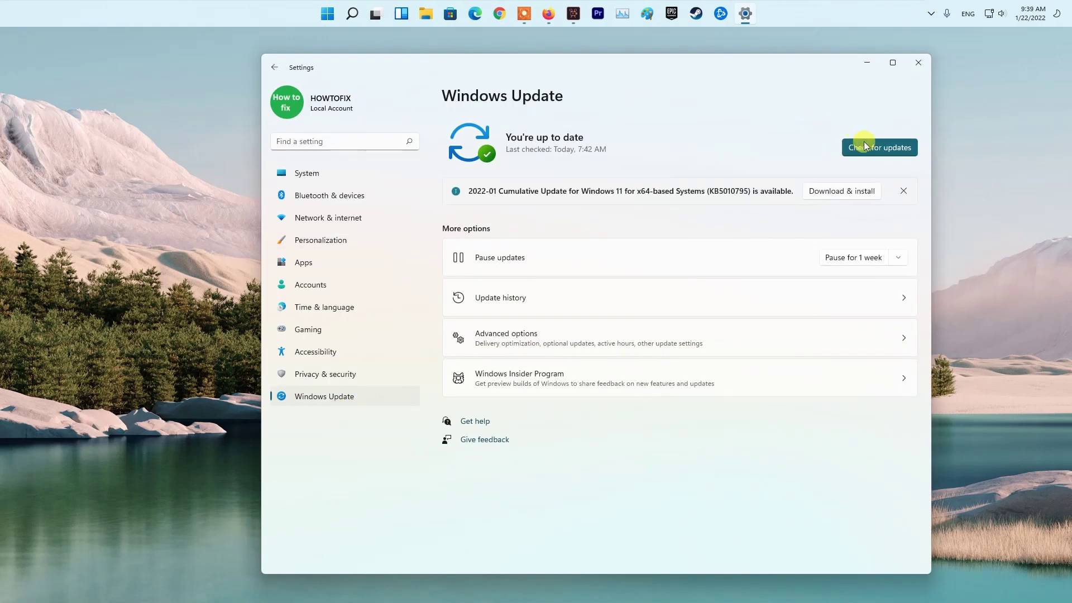
click(879, 148)
click(854, 191)
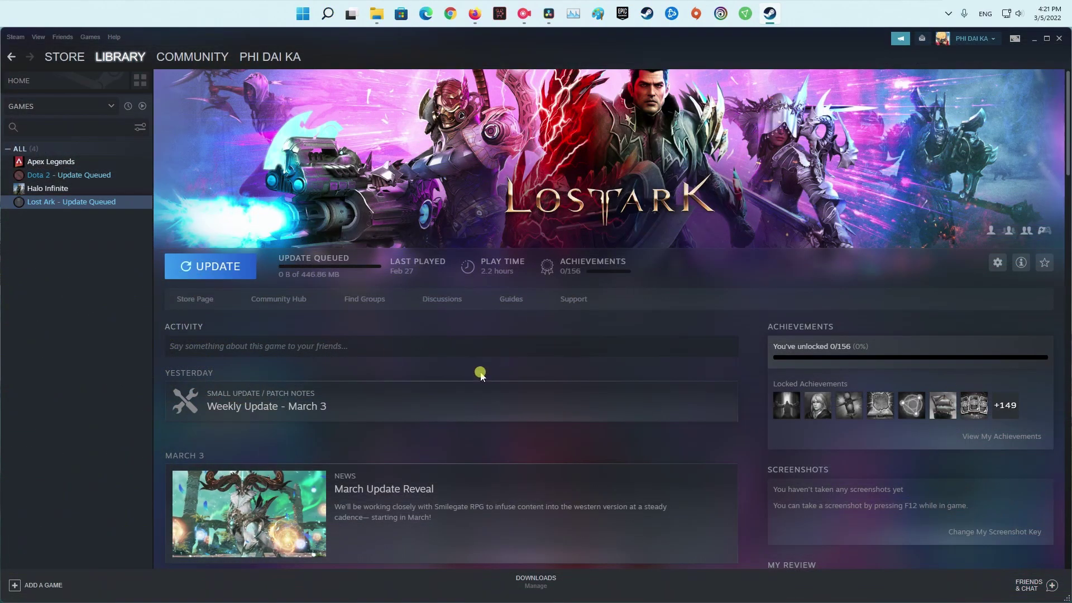
Click UPDATE on the Dota 2 and then Lost Ark Steam Library pages
click(70, 174)
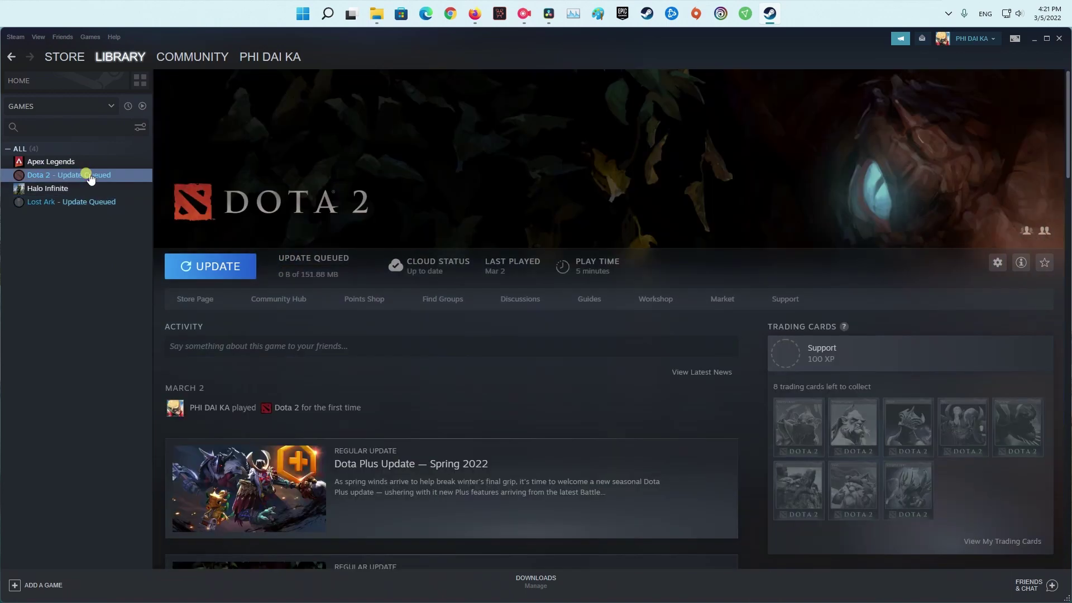
click(219, 267)
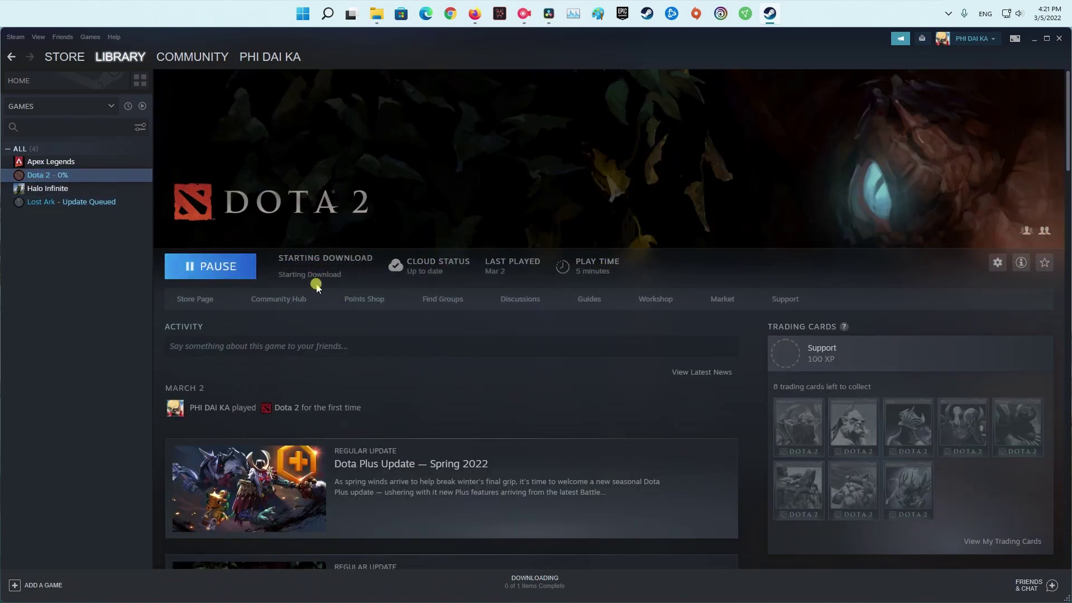
click(84, 202)
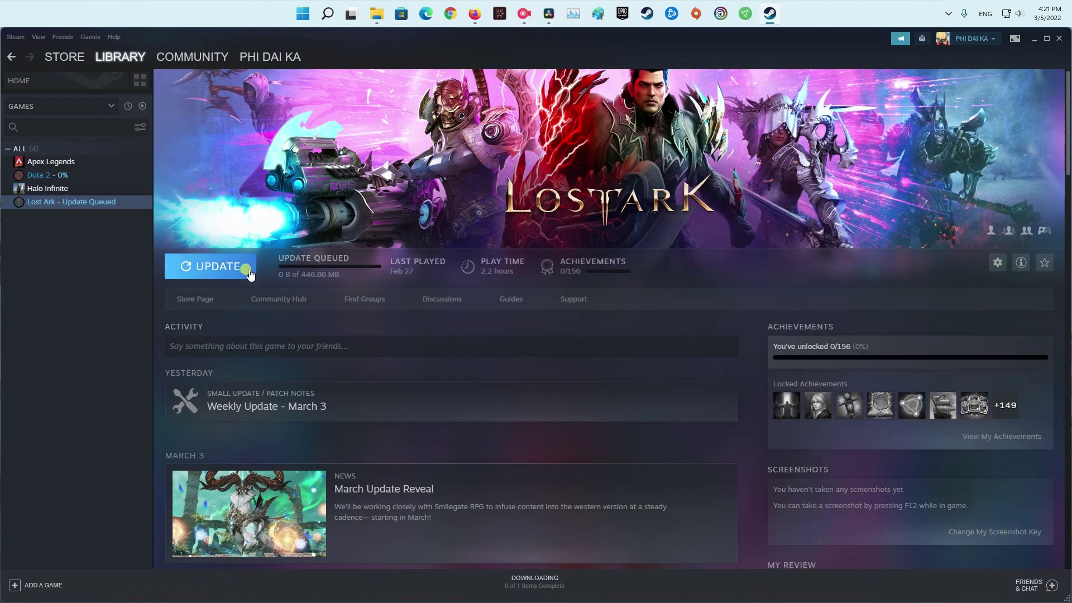
click(248, 270)
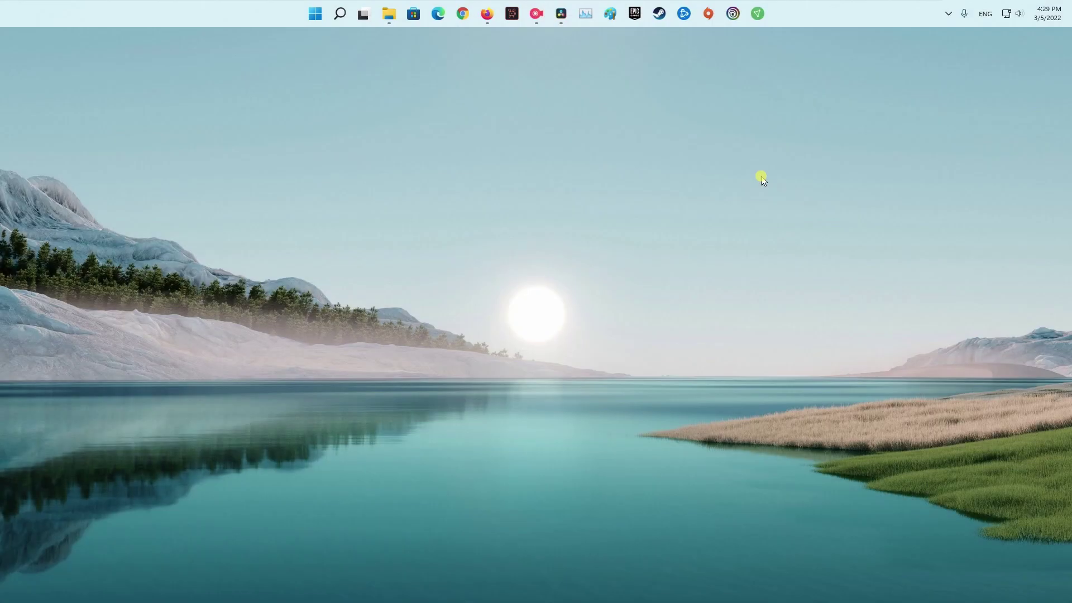
Launch dxdiag from the Run prompt and position the DirectX Diagnostic Tool window
click(611, 275)
key(super+r)
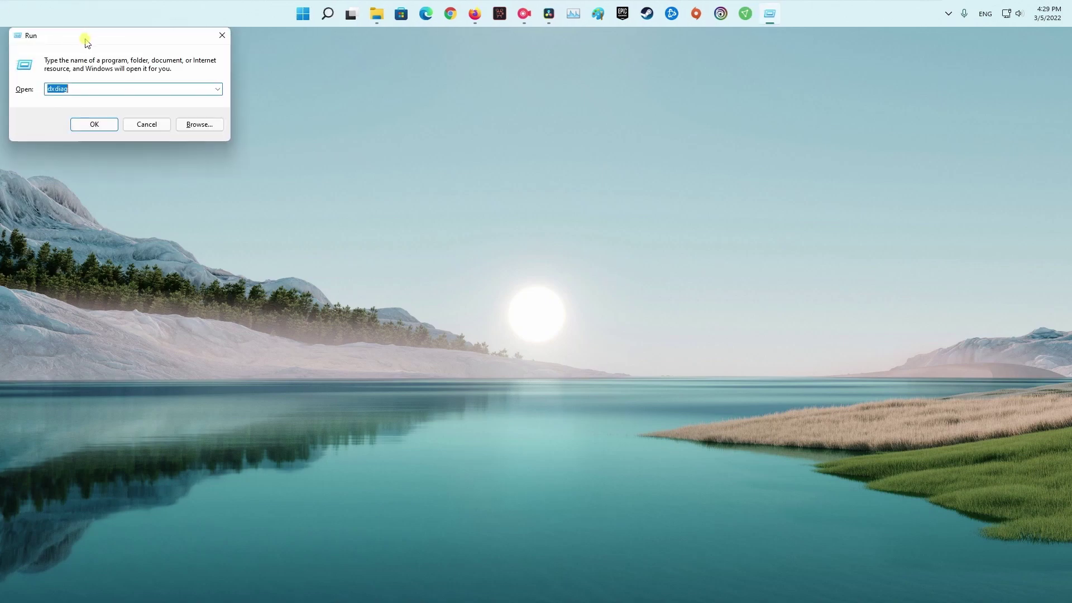
drag(75, 37, 575, 178)
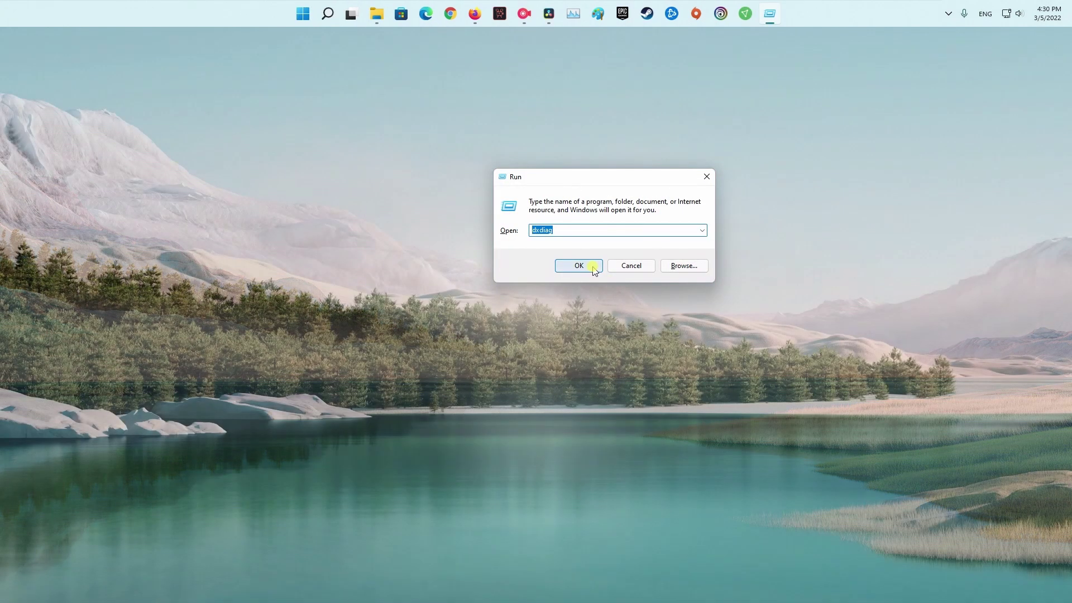
click(593, 268)
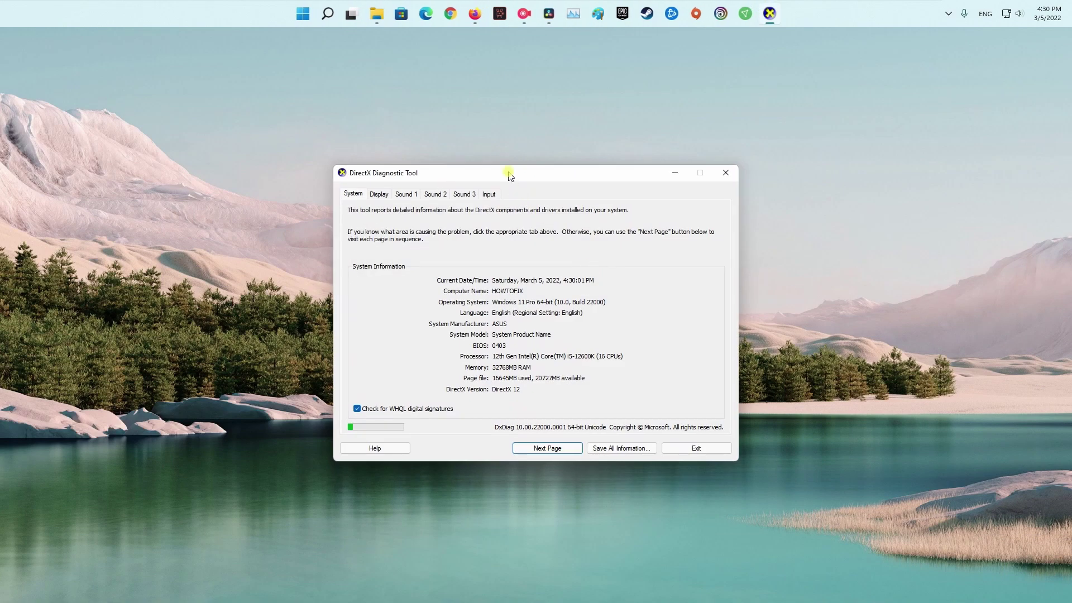
drag(485, 203, 573, 147)
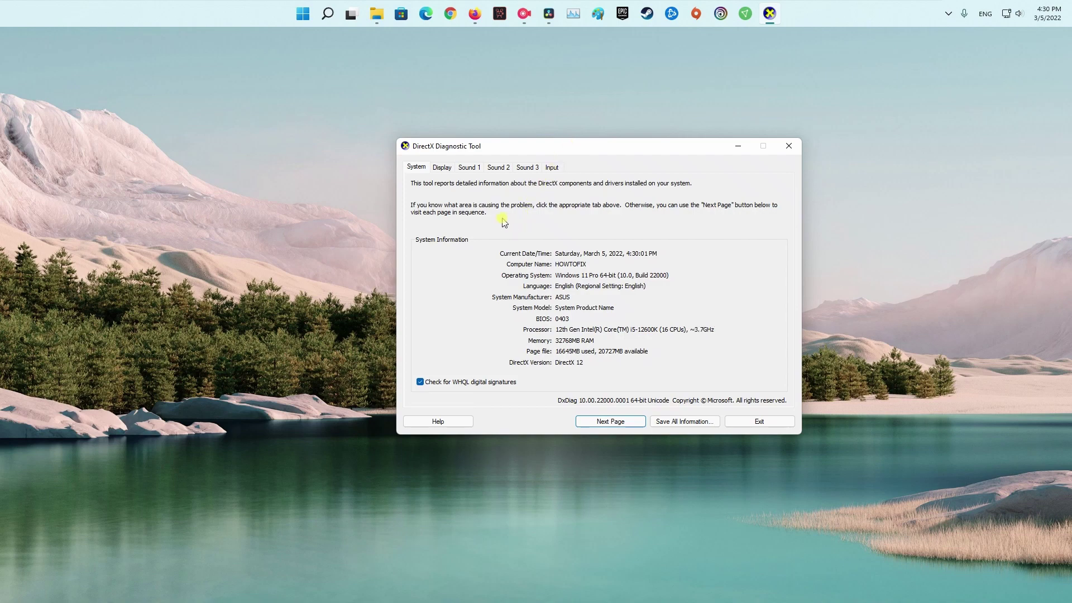
Switch to the Display tab to see the Intel UHD Graphics 770 driver and feature levels
click(443, 168)
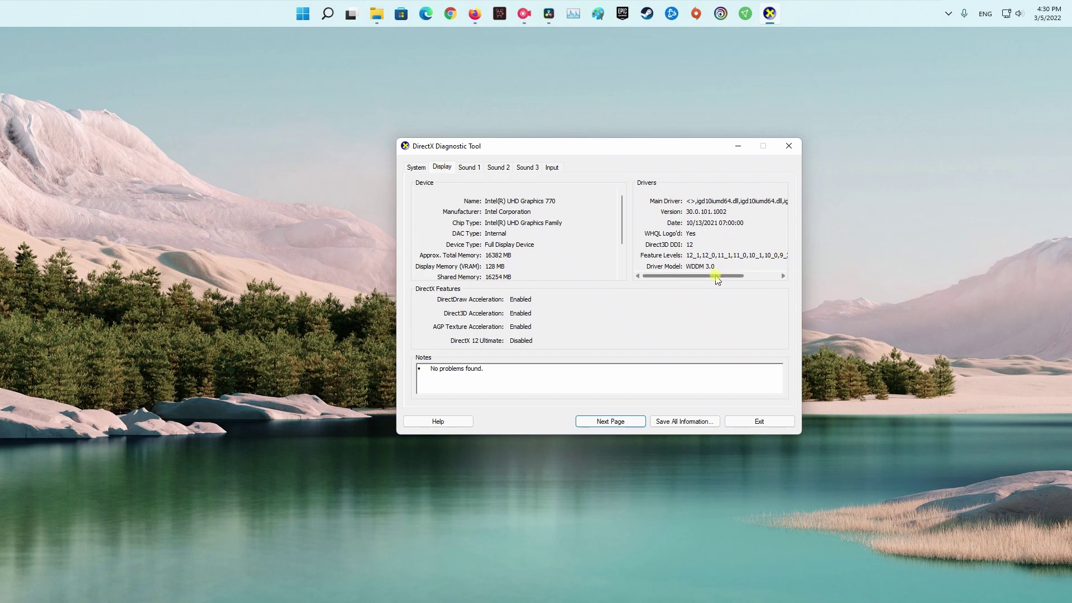
drag(716, 277, 778, 277)
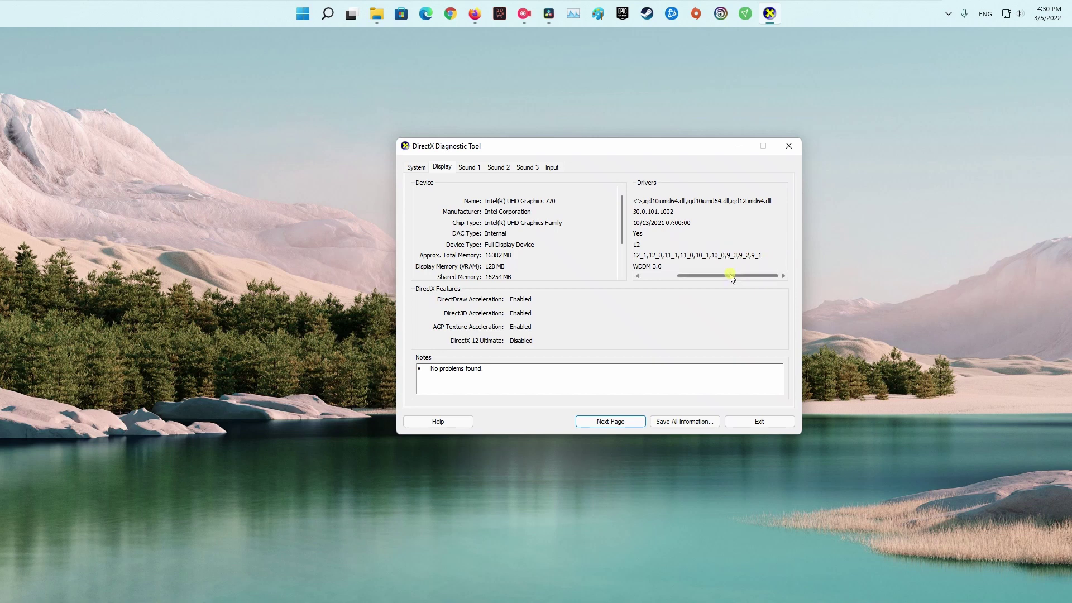
drag(754, 277, 717, 279)
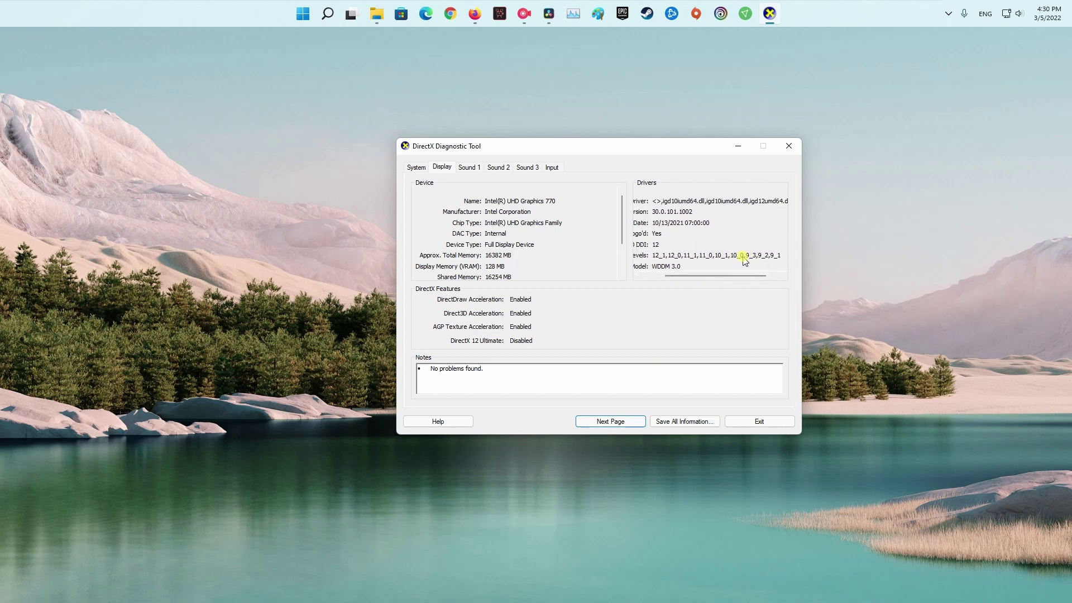